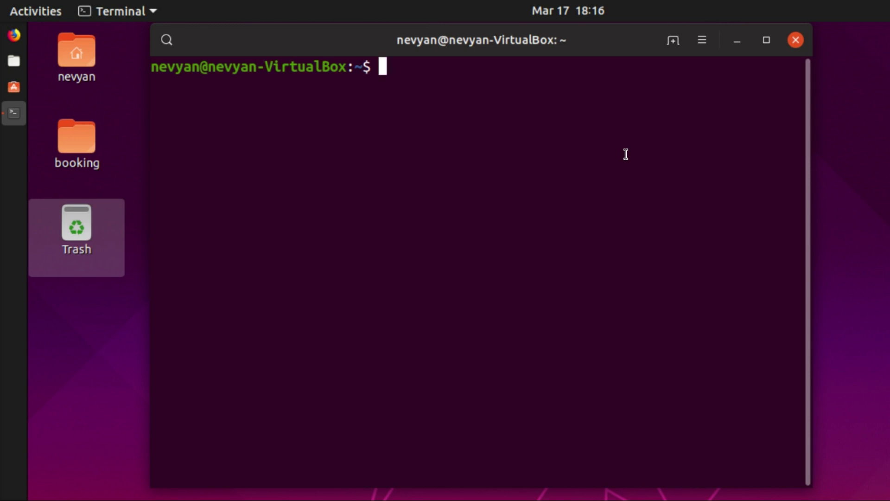
Type the command 'sudo apt install lubuntu-desktop' at the terminal prompt
text(sudo apt )
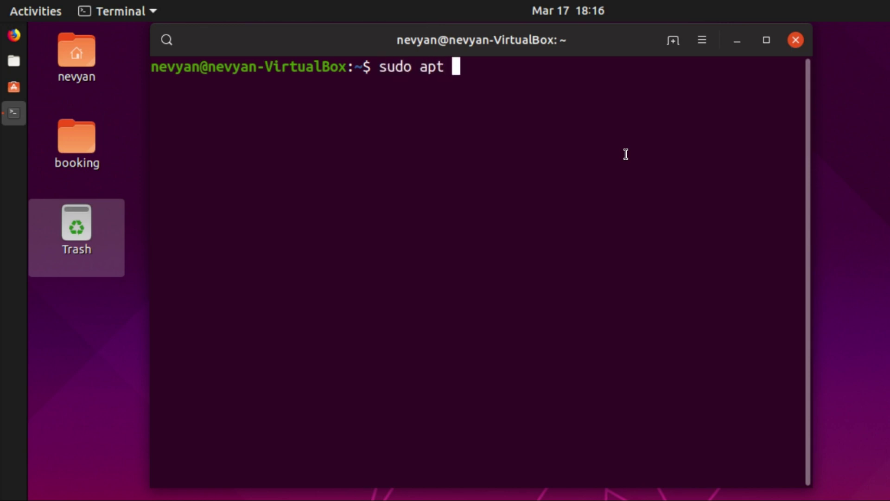
text(install lubunt)
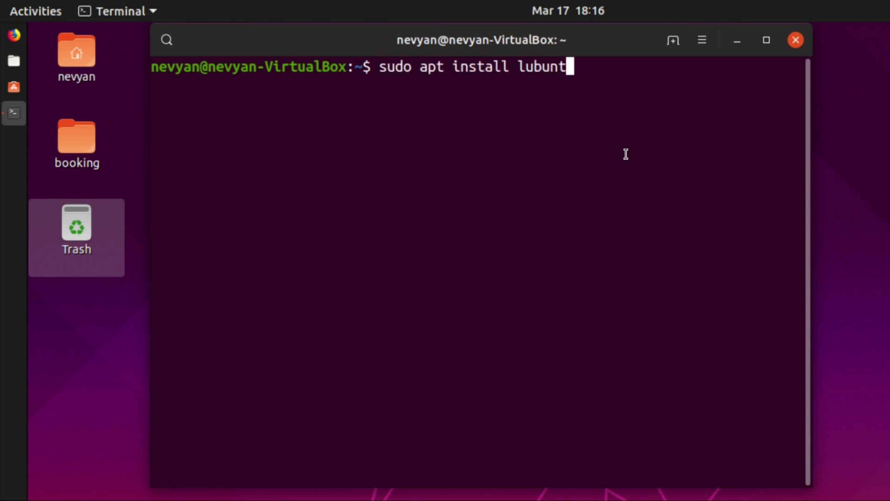
text(u-desktop)
Run the lubuntu-desktop install, review the 811-package list, and confirm the installation
key(Return)
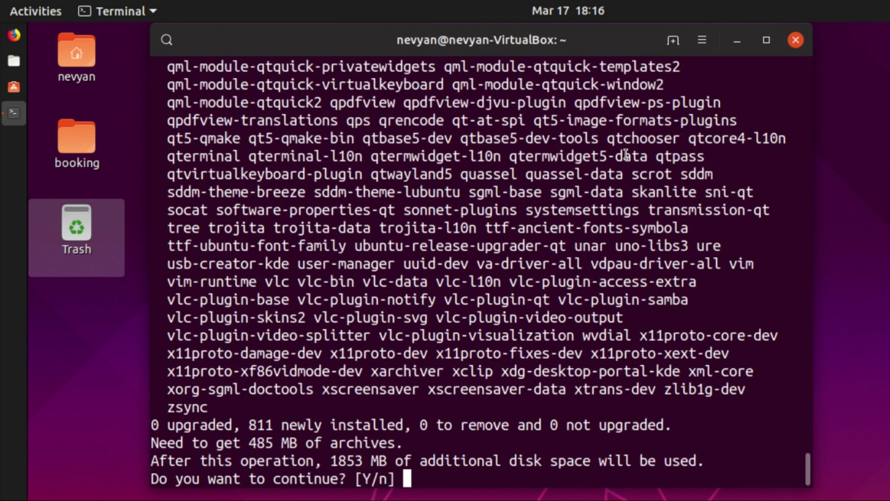
scroll(503, 297, up, 10)
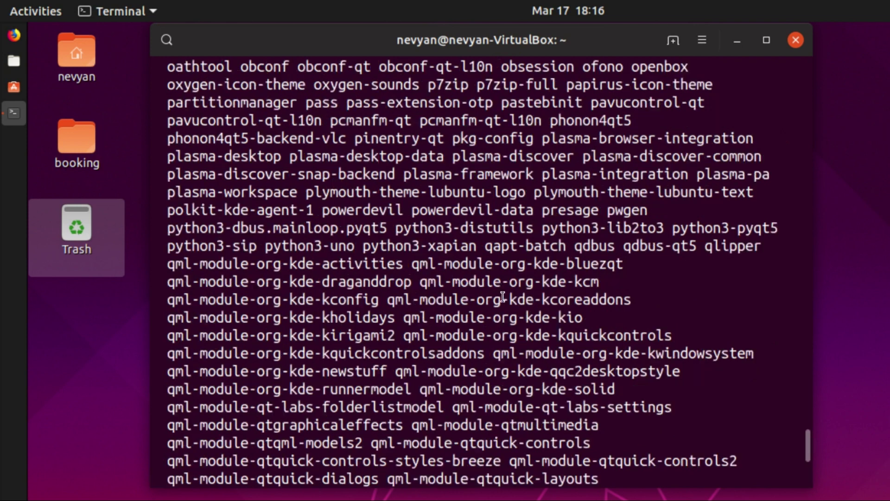
scroll(502, 296, up, 15)
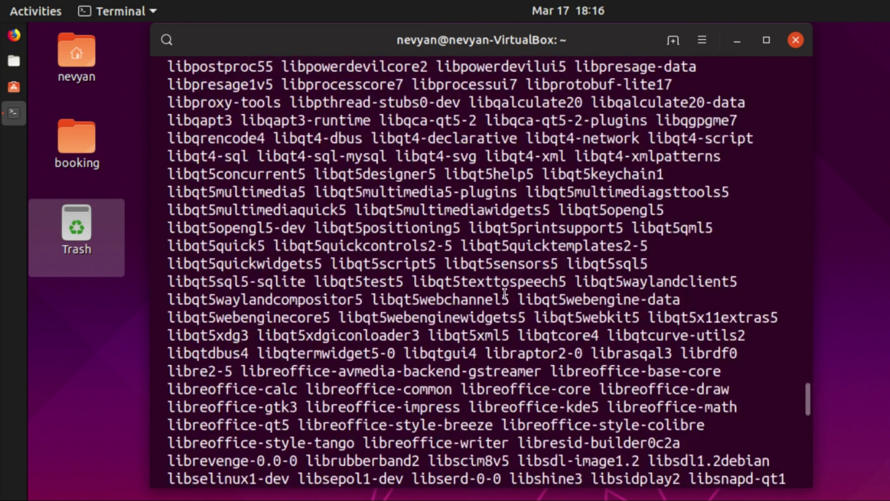
scroll(506, 290, up, 15)
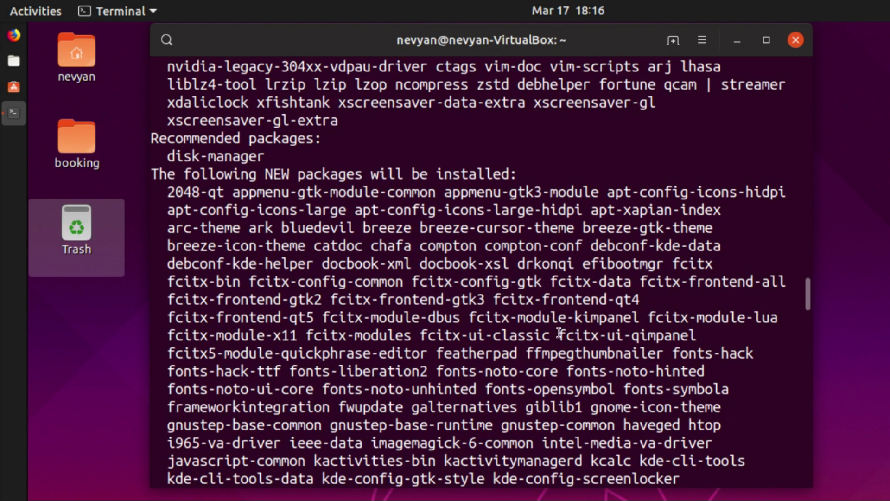
scroll(576, 352, up, 4)
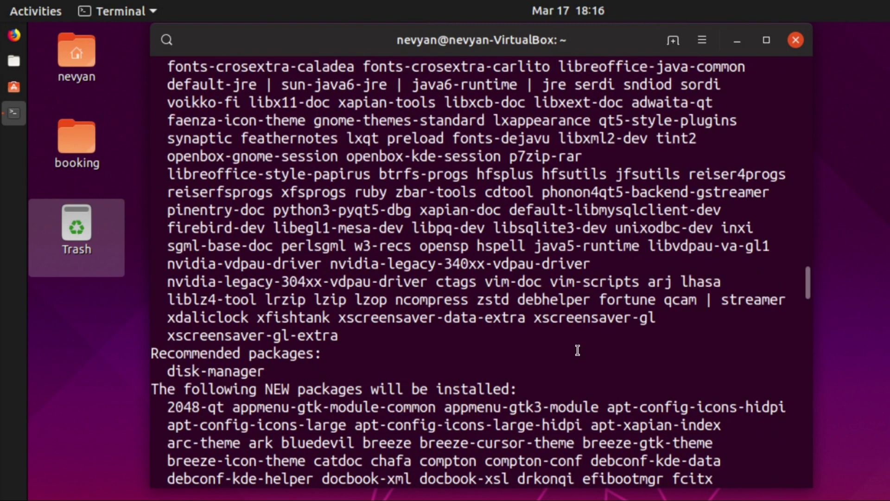
scroll(577, 351, down, 20)
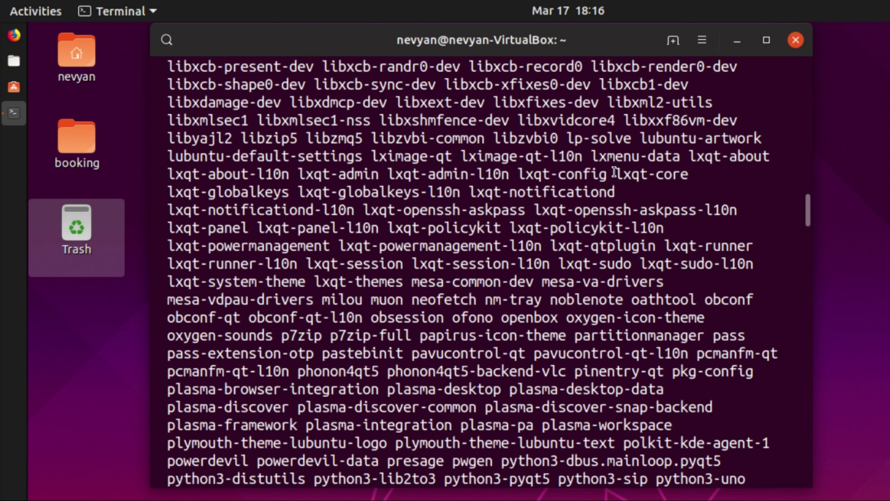
drag(613, 175, 649, 174)
drag(809, 216, 814, 459)
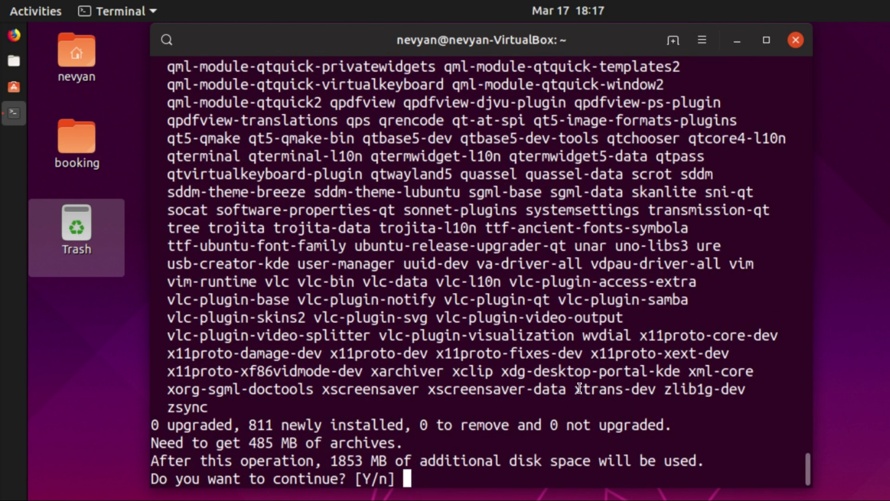
key(Return)
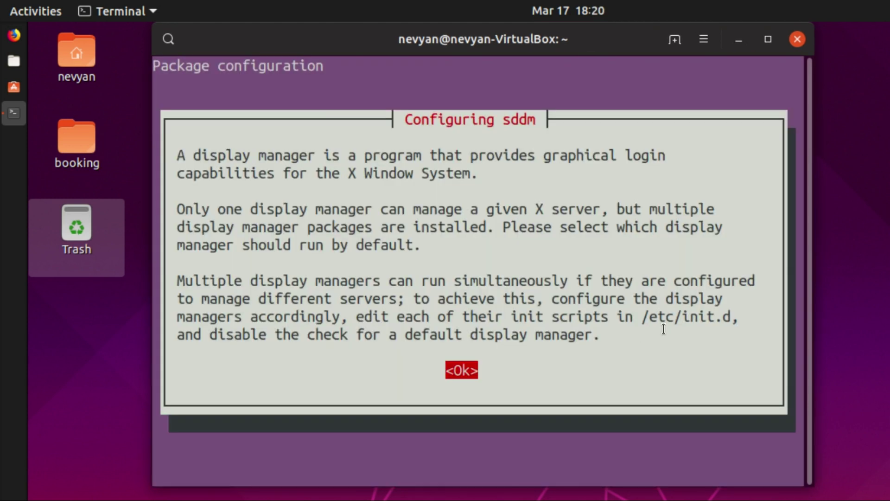
Dismiss the display manager notice and choose sddm as the default display manager
key(Return)
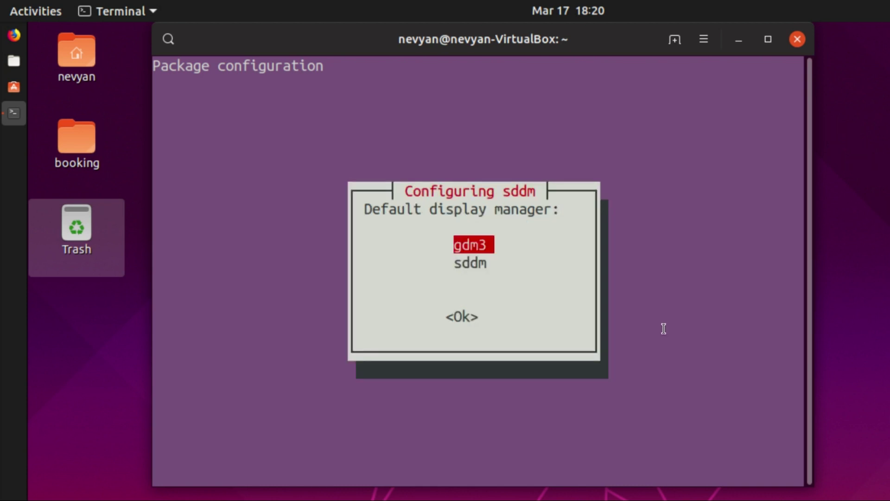
key(Down)
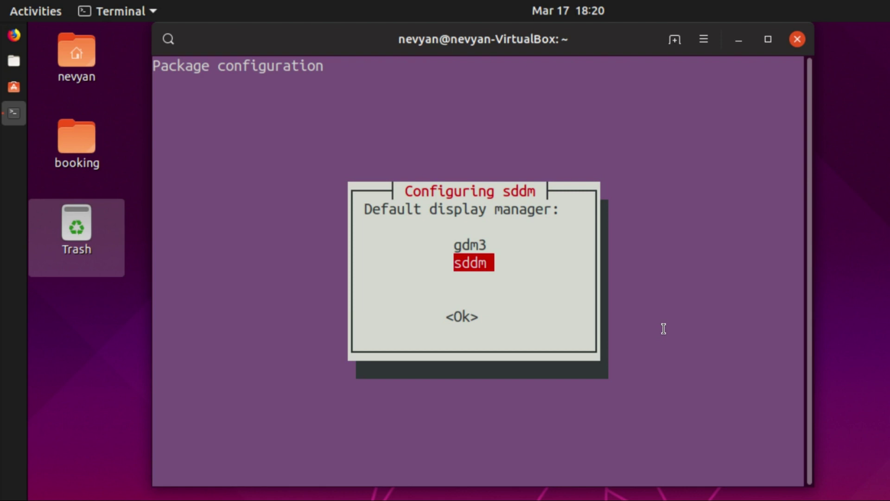
key(Return)
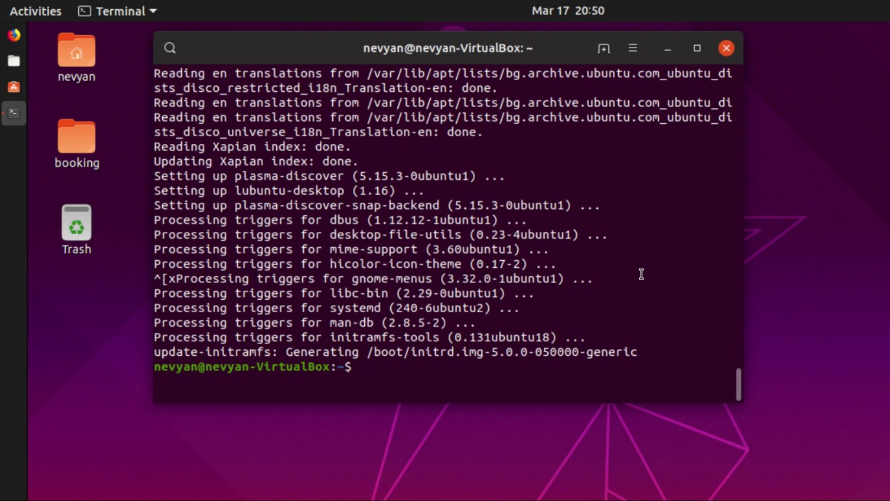
Reboot, enter the account password at SDDM, and log in with the Lubuntu session
text(reboot)
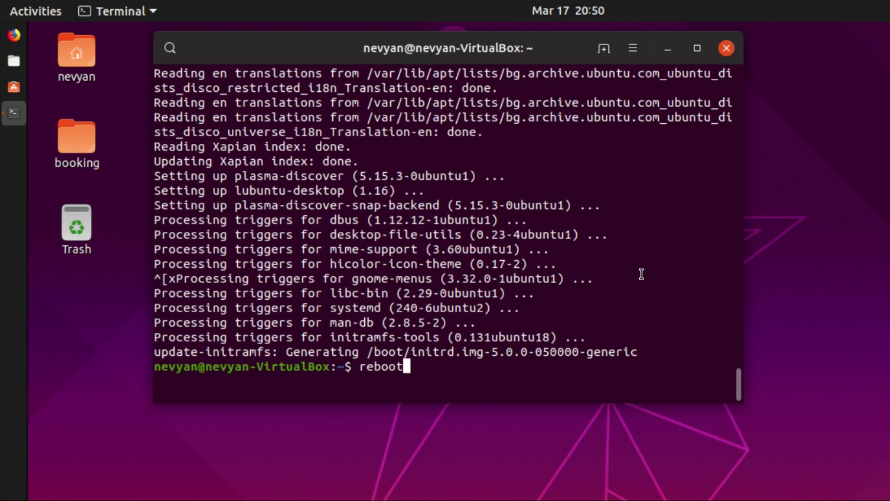
key(Return)
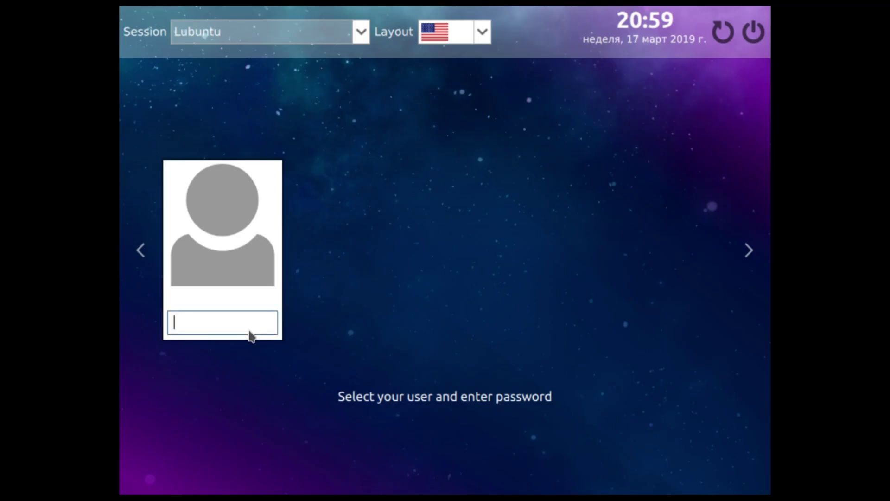
text(1234)
click(362, 33)
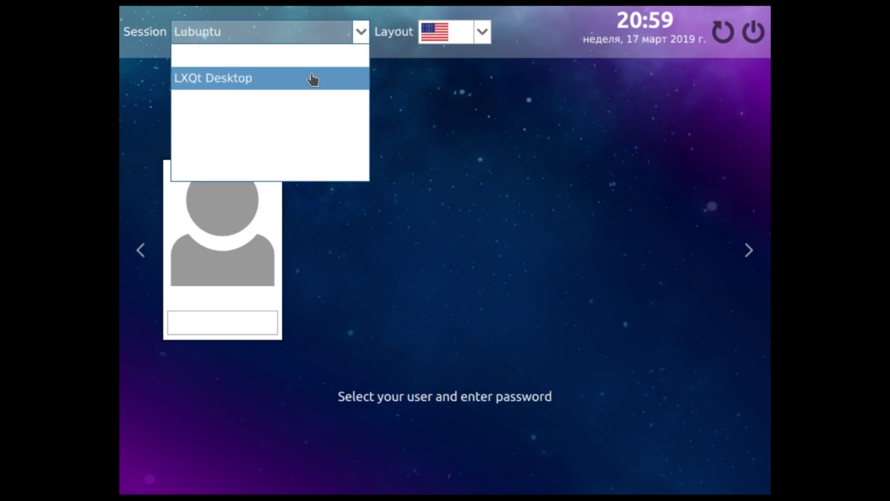
click(220, 58)
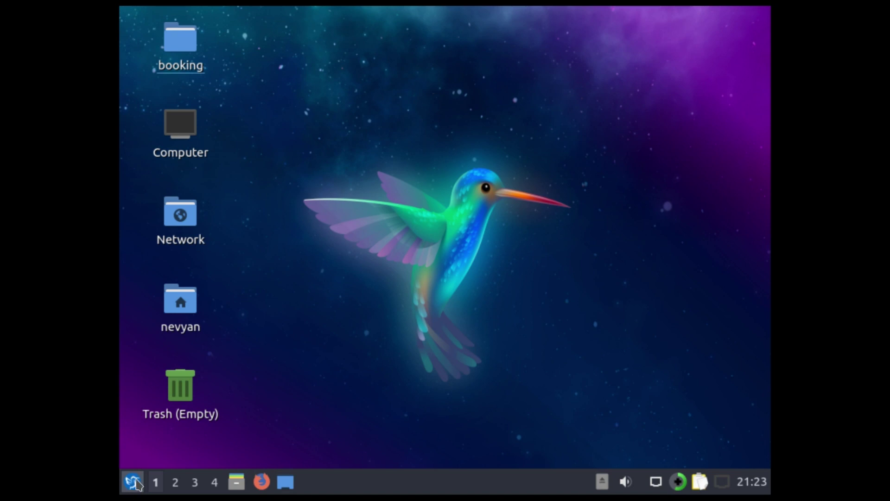
Launch LXQt Configuration Center from the application menu under Preferences > LXQt settings
click(134, 483)
mouse_move(182, 157)
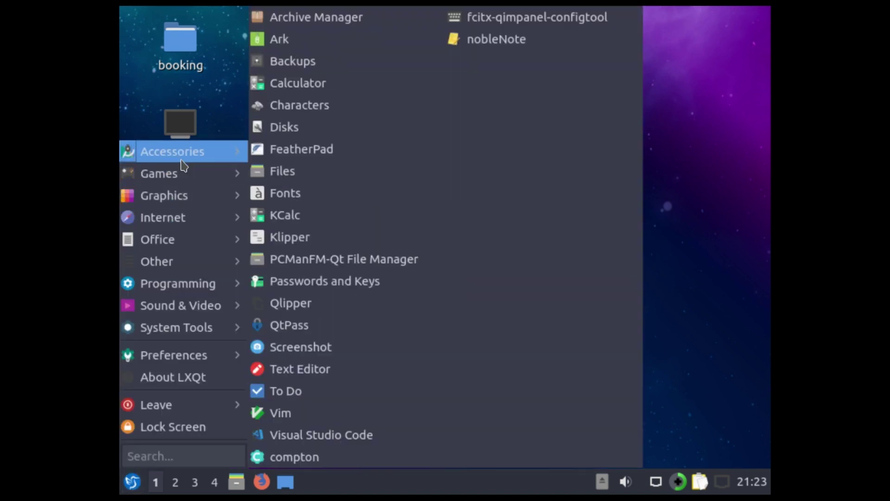
key(Escape)
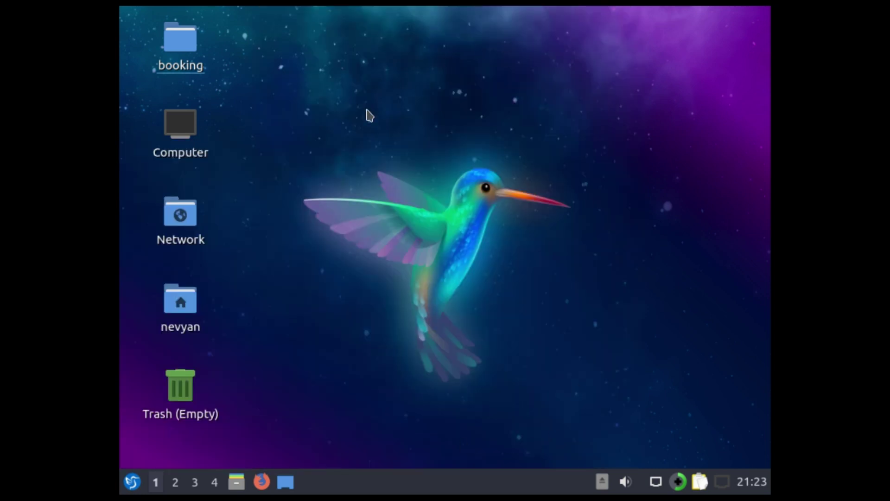
click(132, 482)
key(Escape)
click(132, 485)
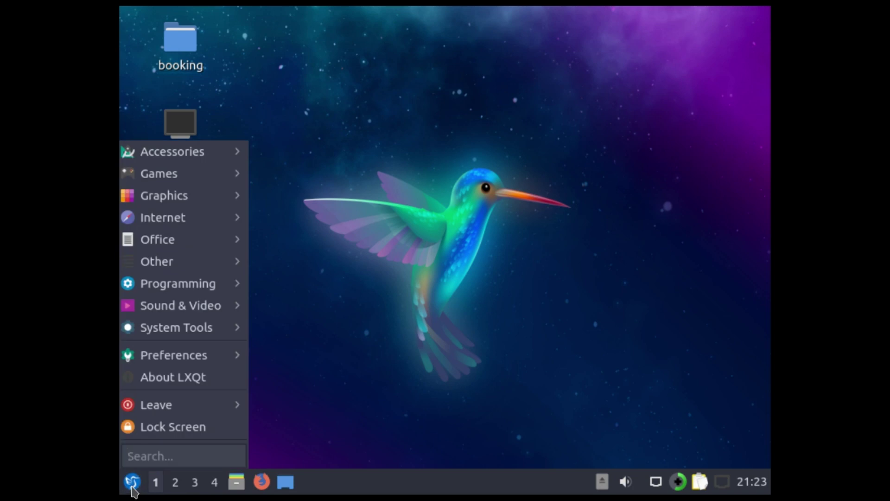
mouse_move(204, 364)
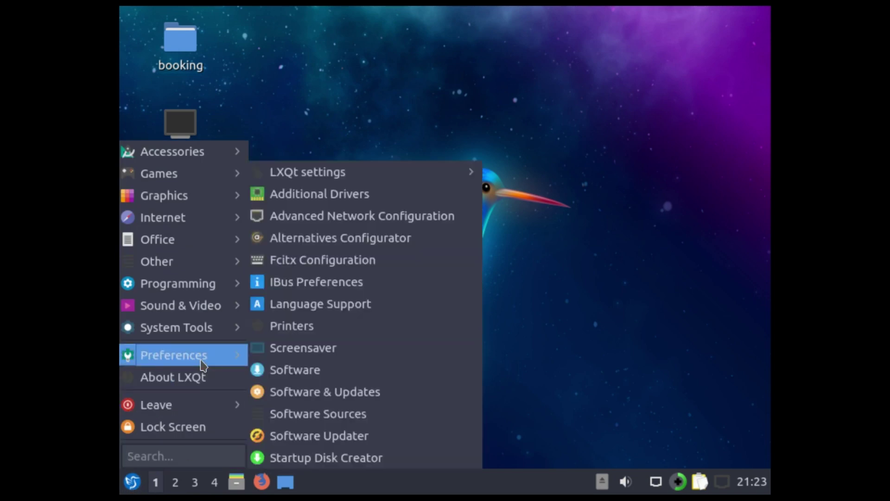
mouse_move(344, 178)
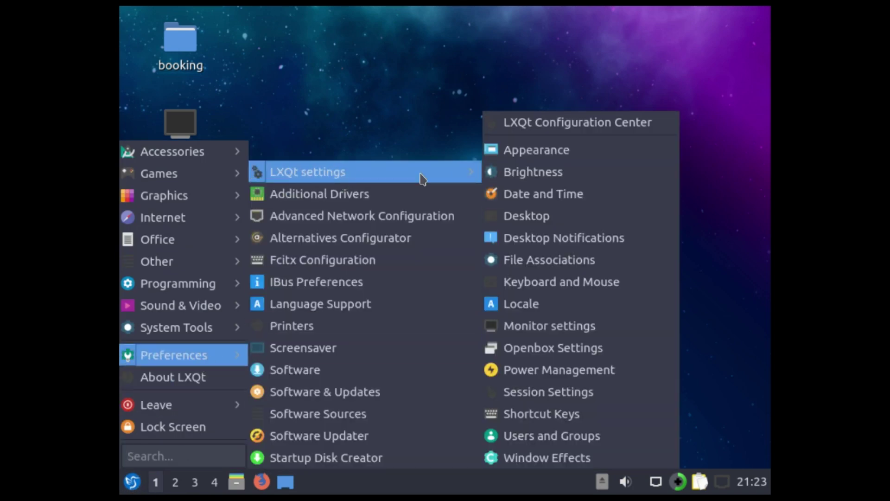
click(579, 123)
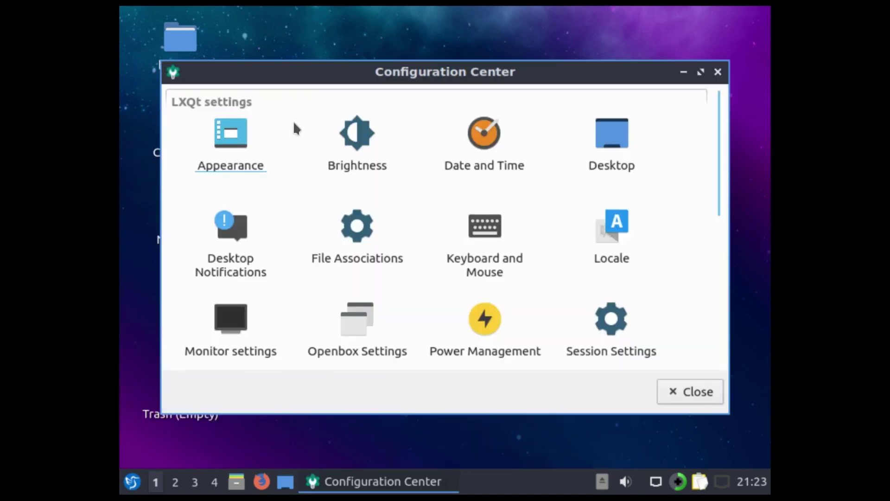
In Appearance settings, set the GTK 2 theme to Adwaita-dark and apply it
click(241, 150)
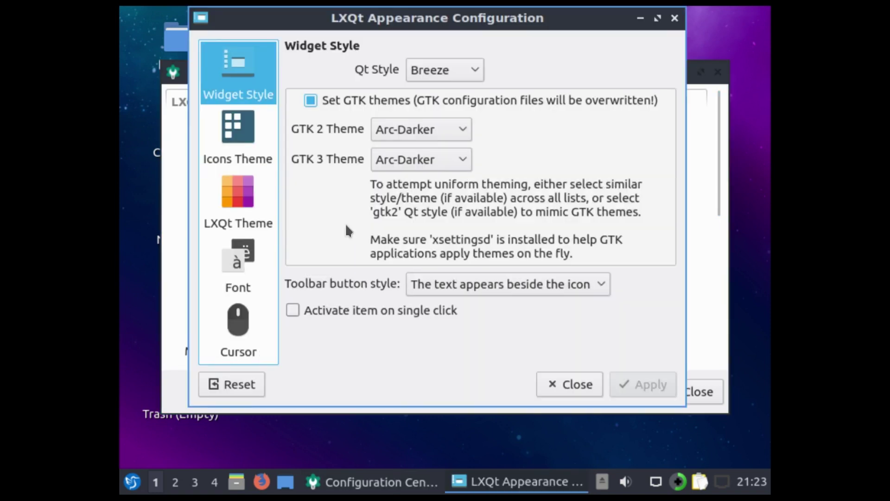
click(409, 136)
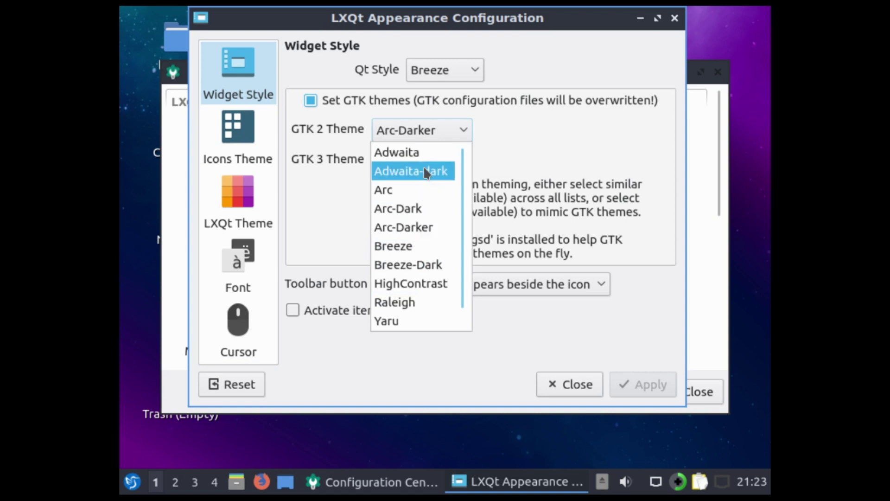
click(411, 171)
click(643, 388)
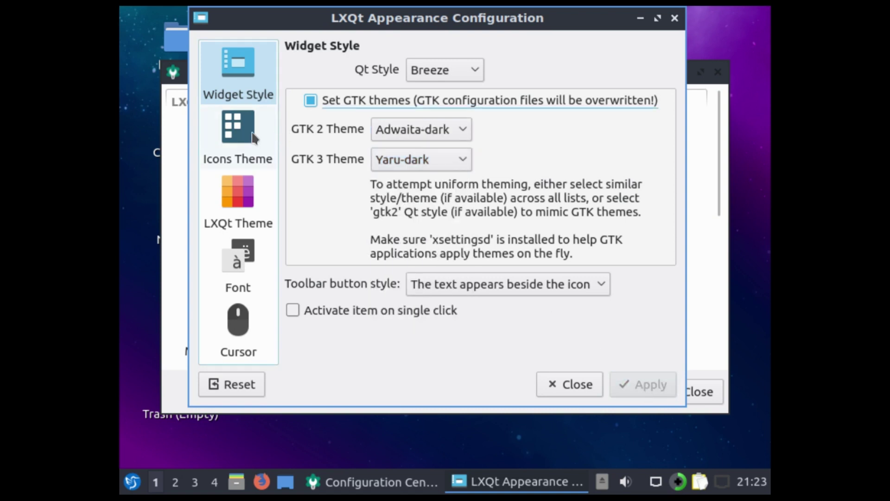
Select the Dark LXQt theme, apply it, and close the appearance settings
click(253, 138)
click(238, 200)
click(353, 112)
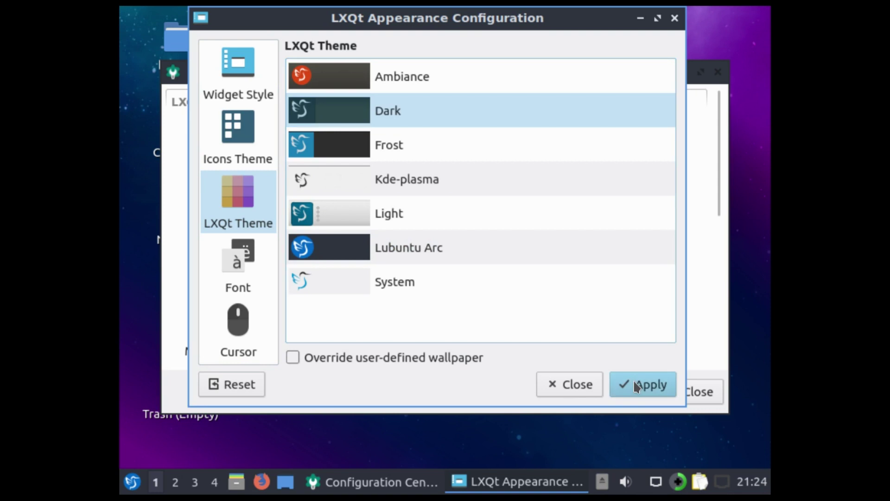
click(635, 386)
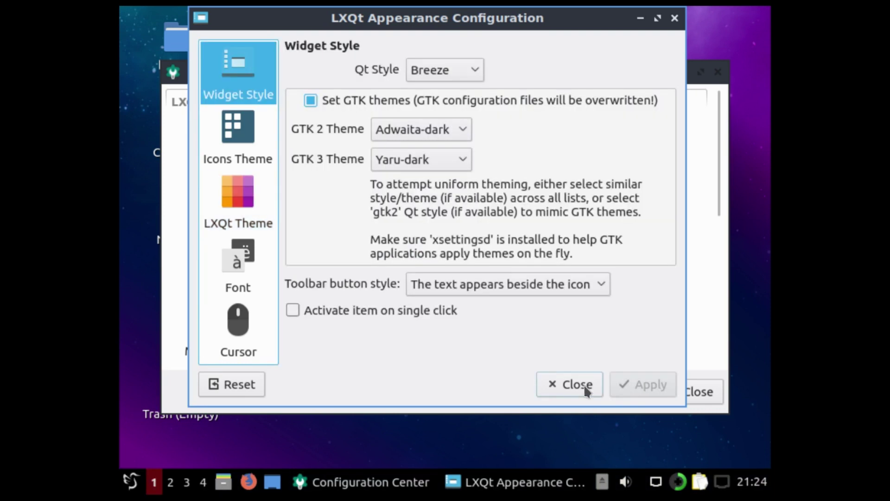
click(584, 385)
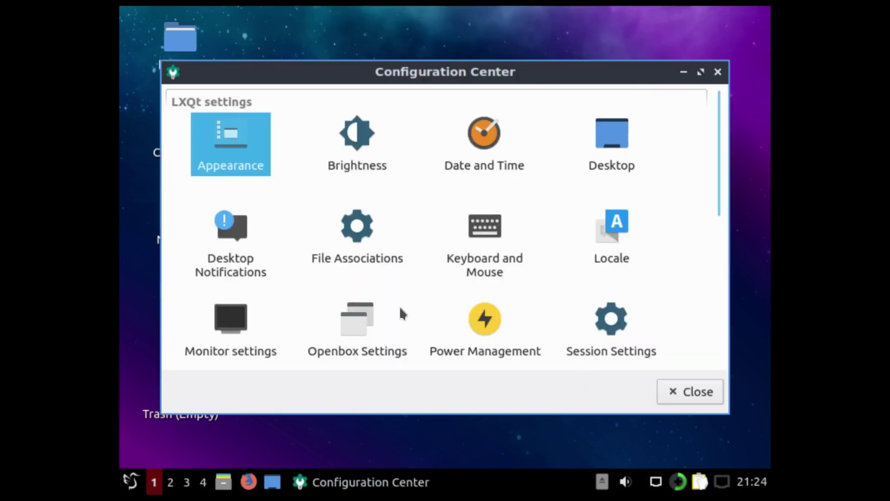
In Openbox Settings' Desktops page, lower Number of desktops from 4 to 1, then close
double_click(347, 319)
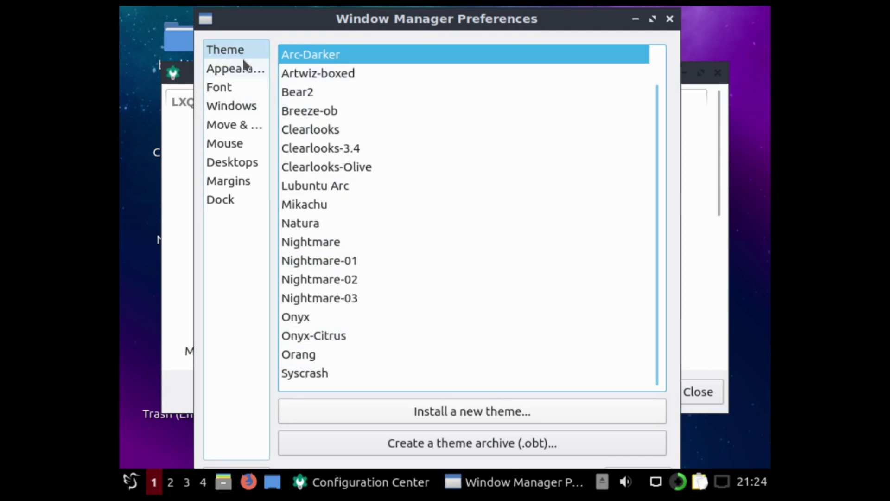
click(232, 162)
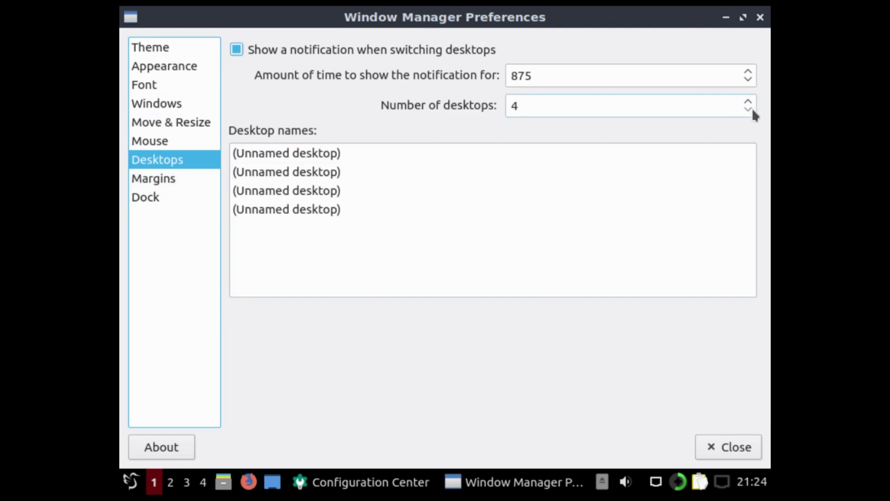
click(753, 109)
click(753, 110)
click(752, 110)
click(159, 179)
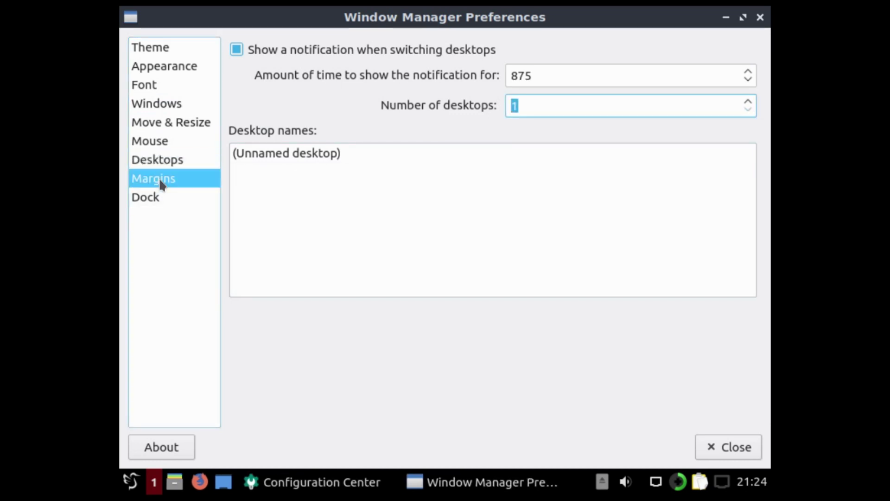
click(153, 197)
key(Home)
click(714, 451)
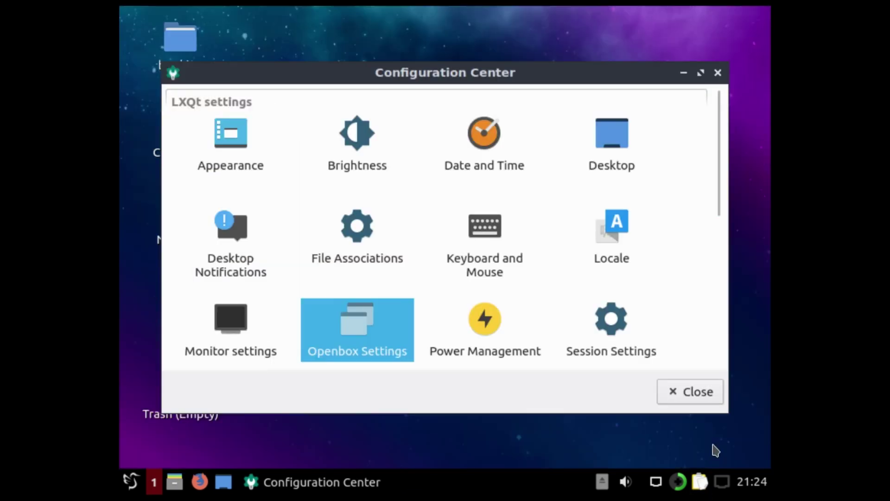
Move the panel to the left of the desktop in Configure Panel
right_click(441, 486)
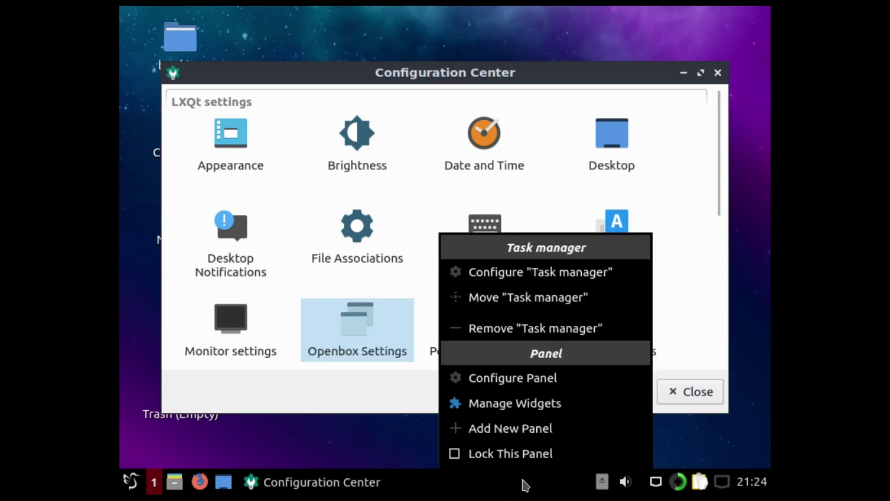
click(508, 380)
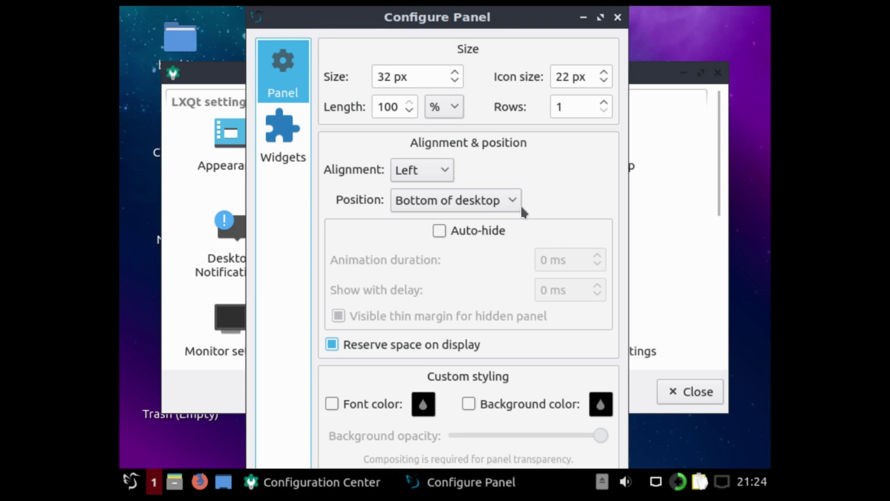
click(507, 199)
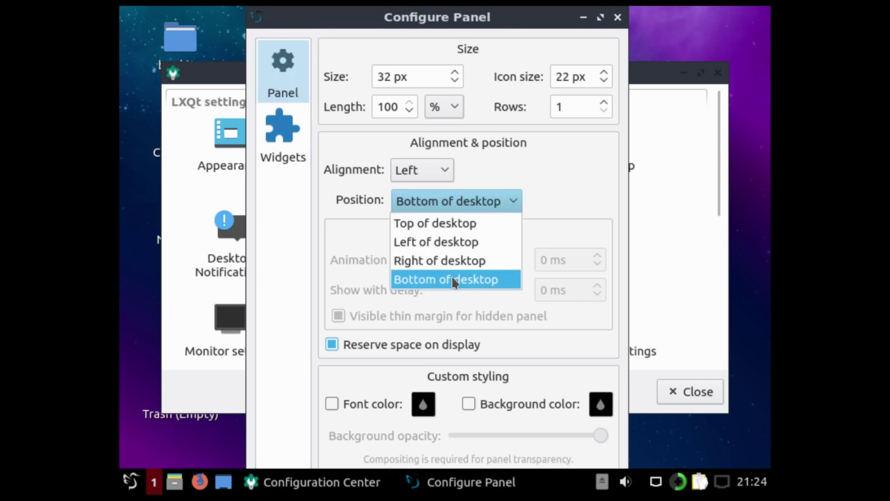
click(457, 242)
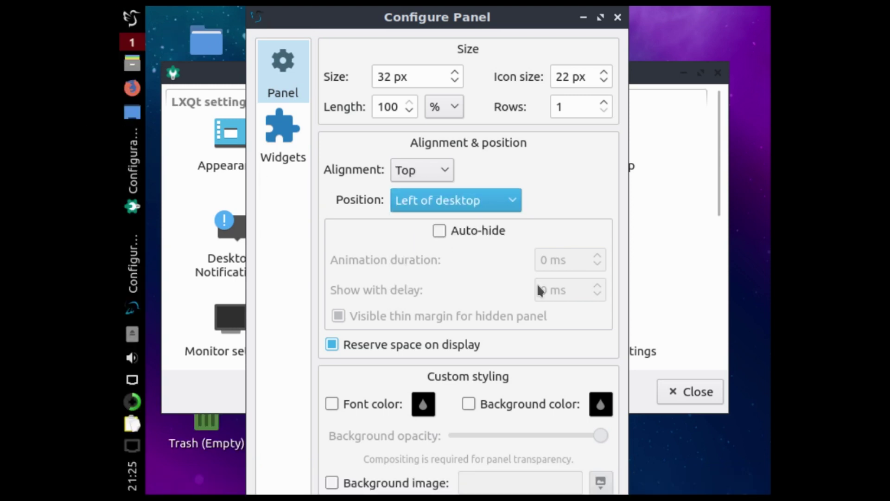
Set the panel size to 38 px and icon size to 28 px, then close
drag(384, 76, 391, 77)
text(8)
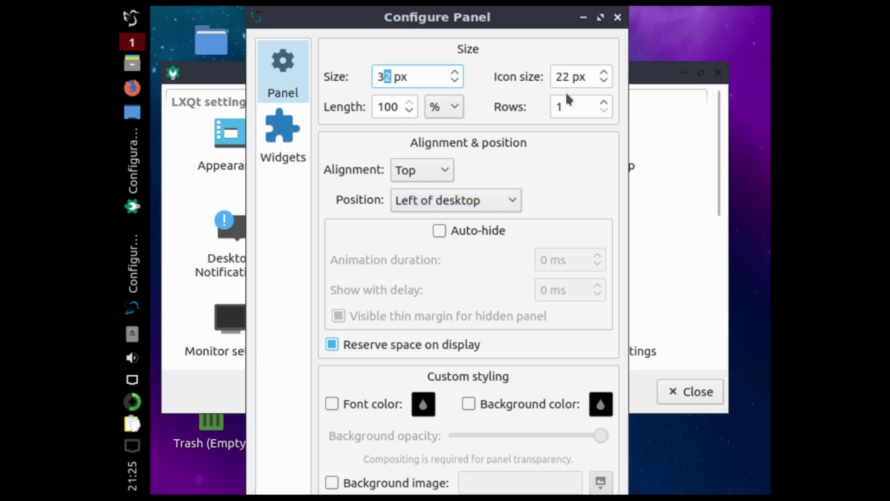
drag(562, 76, 570, 76)
text(8)
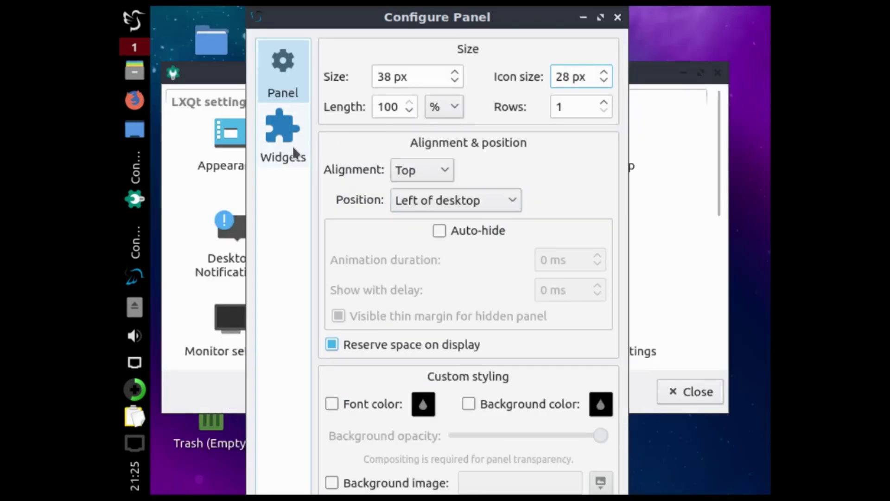
click(293, 146)
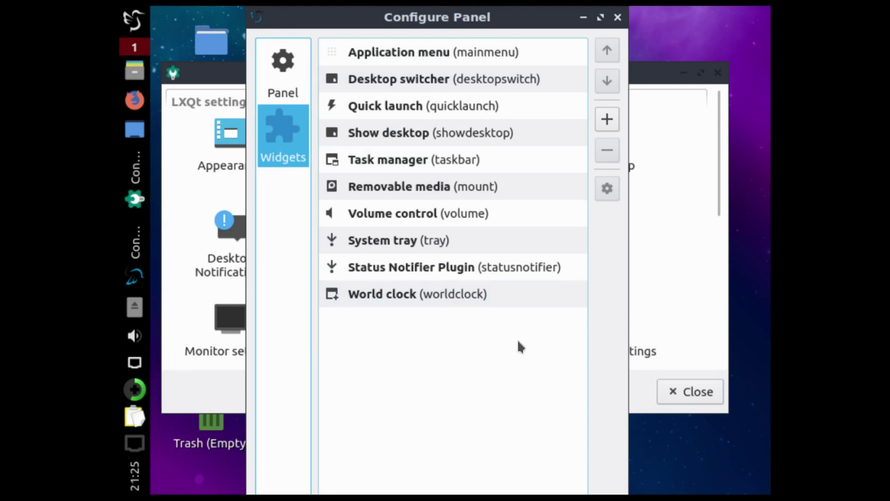
click(617, 17)
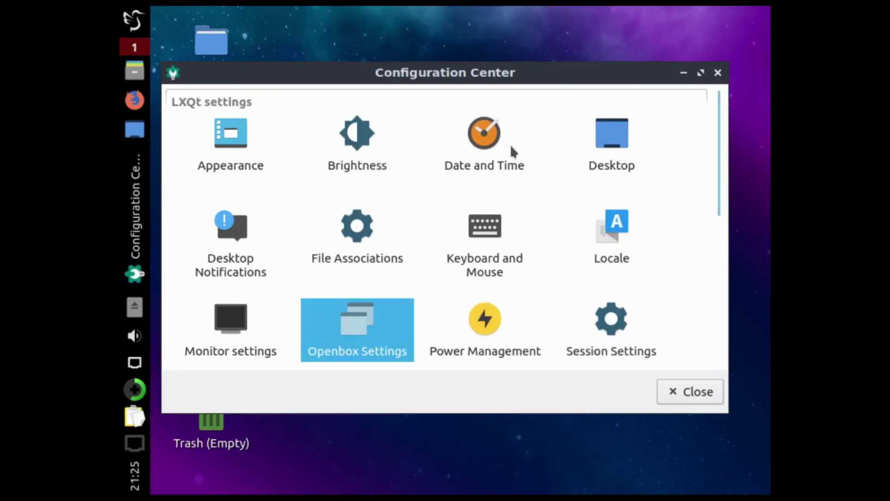
Uncheck the World clock's 'Autorotate when the panel is vertical' option and close its settings
right_click(139, 483)
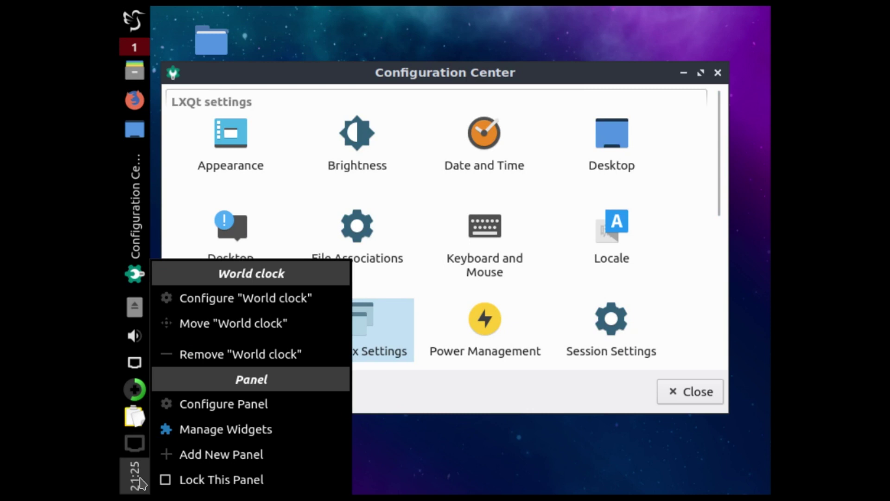
click(224, 298)
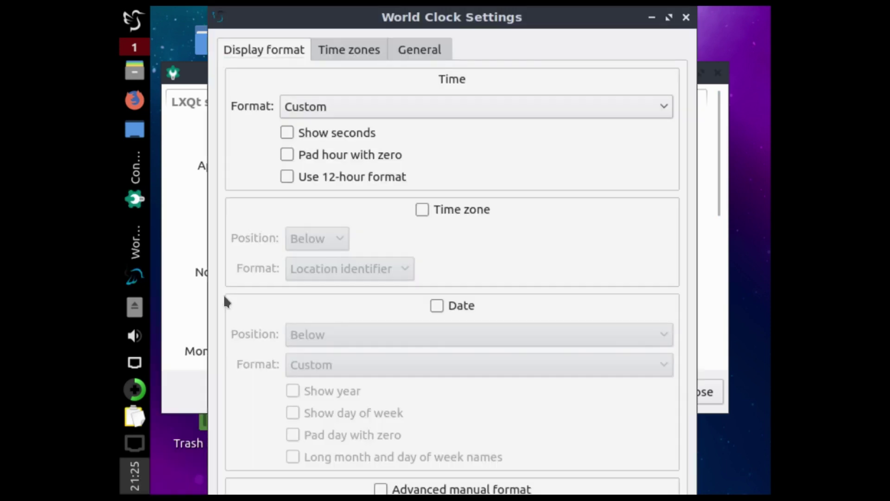
click(419, 50)
click(338, 78)
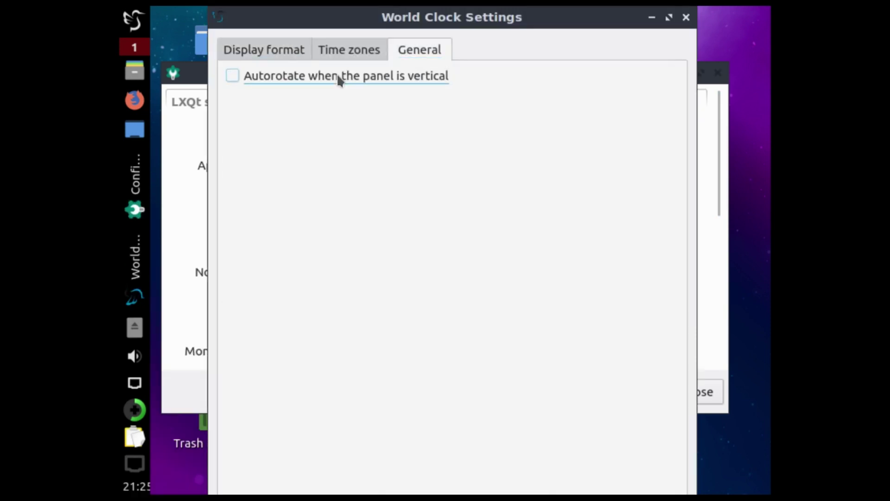
click(339, 80)
click(338, 78)
click(686, 18)
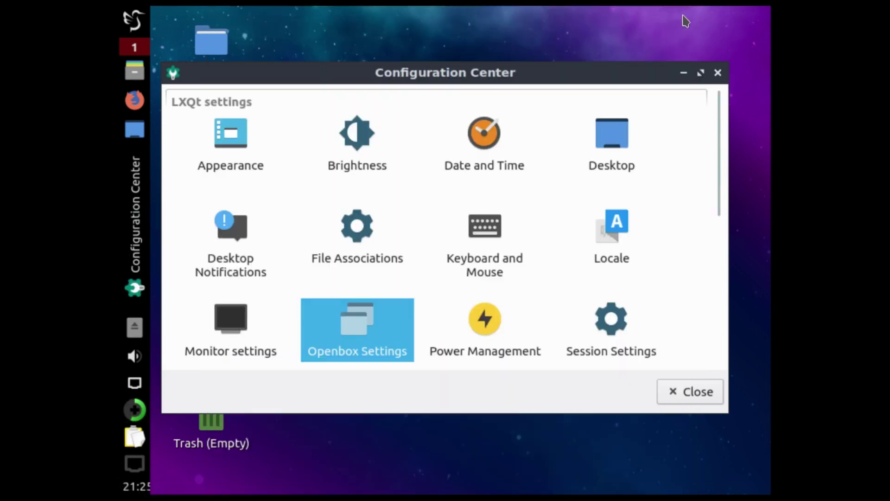
Set Task manager buttons to Only icon with a 50 px maximum button height
right_click(133, 317)
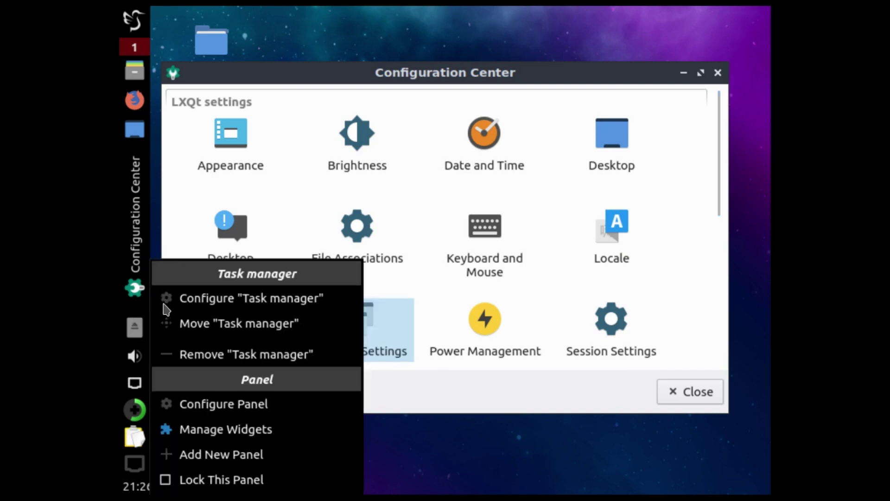
click(210, 299)
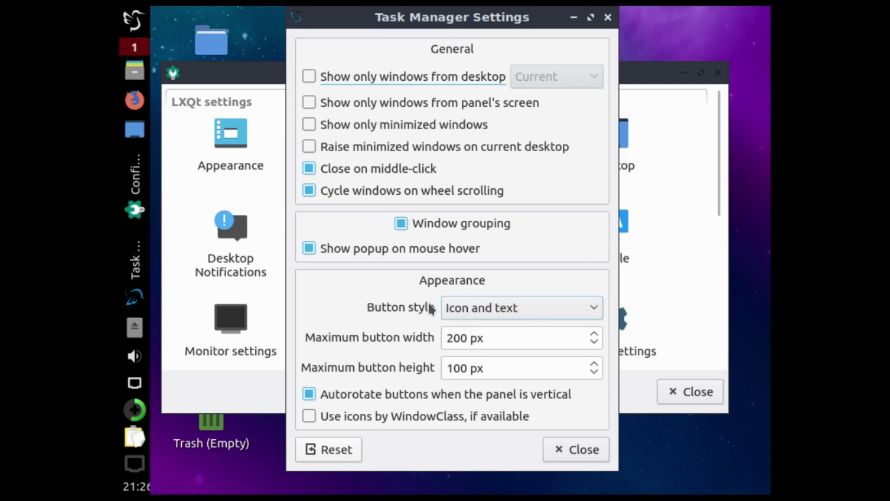
click(514, 307)
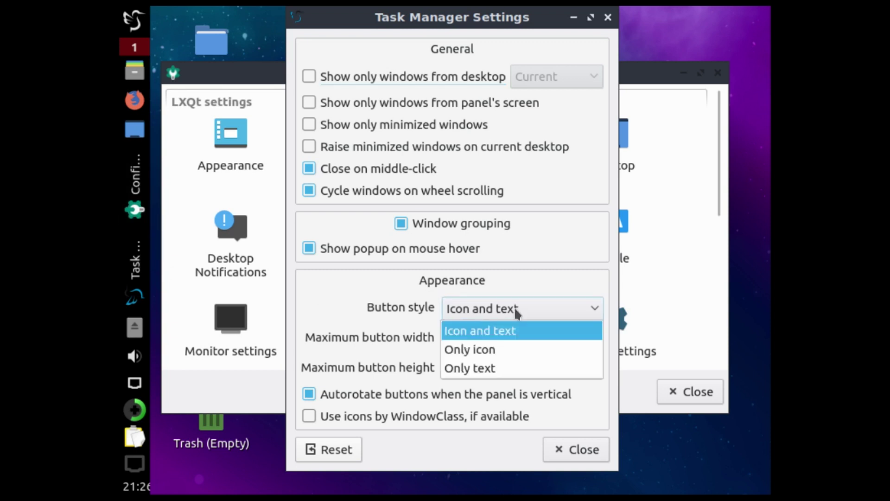
click(491, 348)
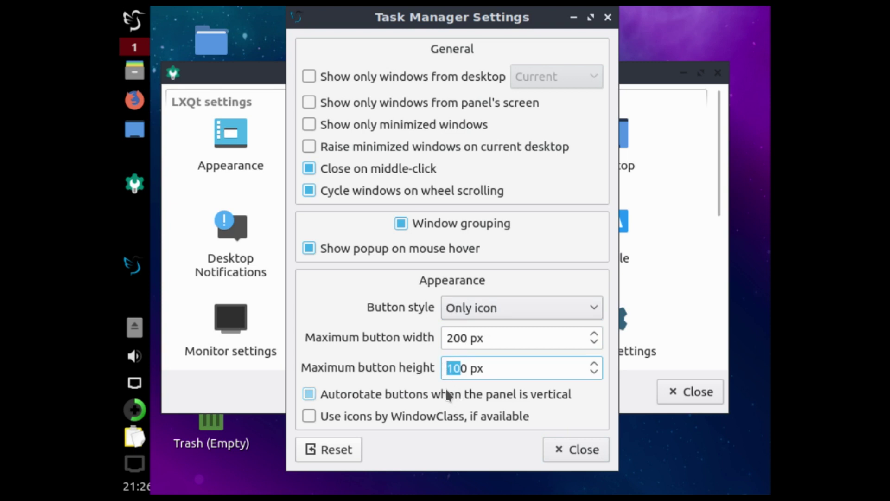
text(5)
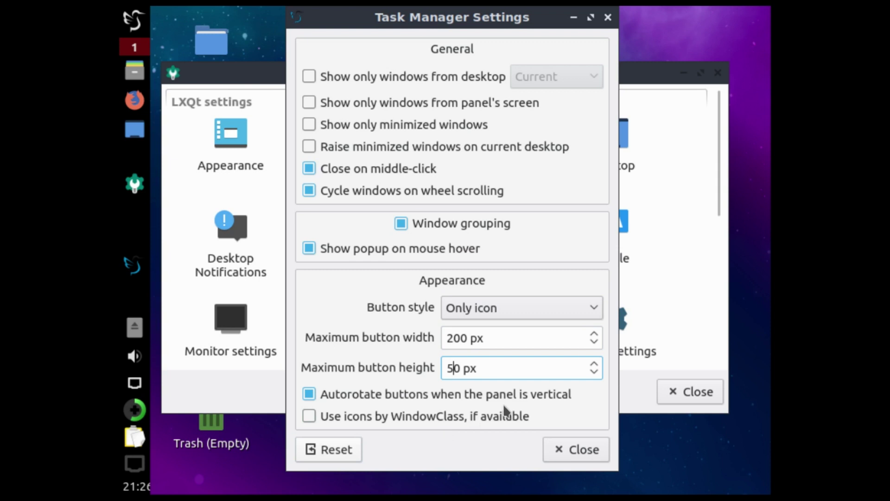
click(578, 451)
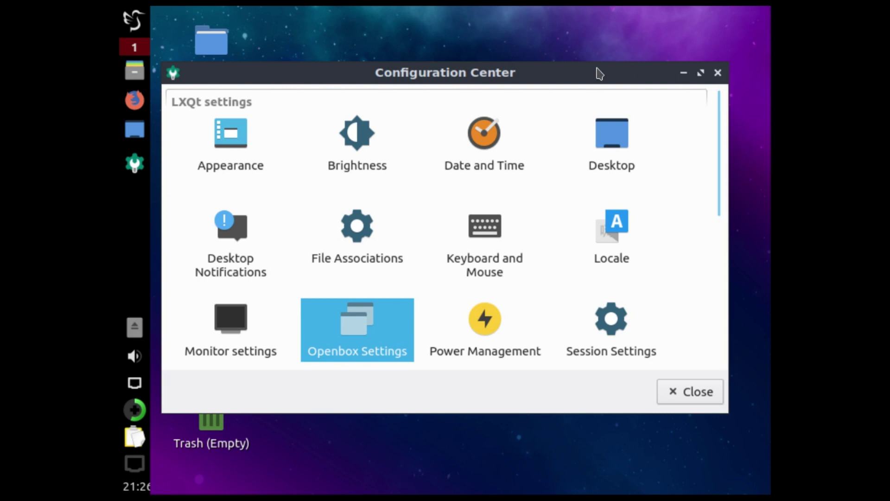
Close the Configuration Center and remove the eject-icon Removable media widget from the left panel
click(731, 73)
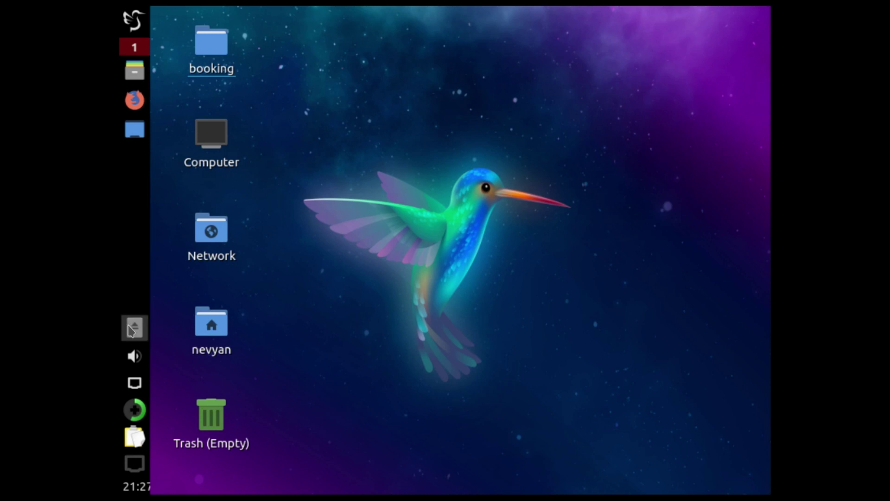
right_click(130, 328)
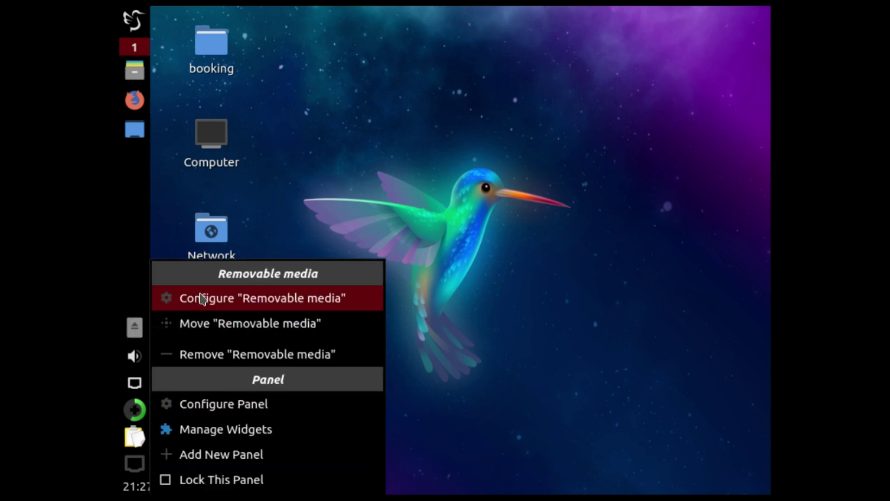
click(207, 358)
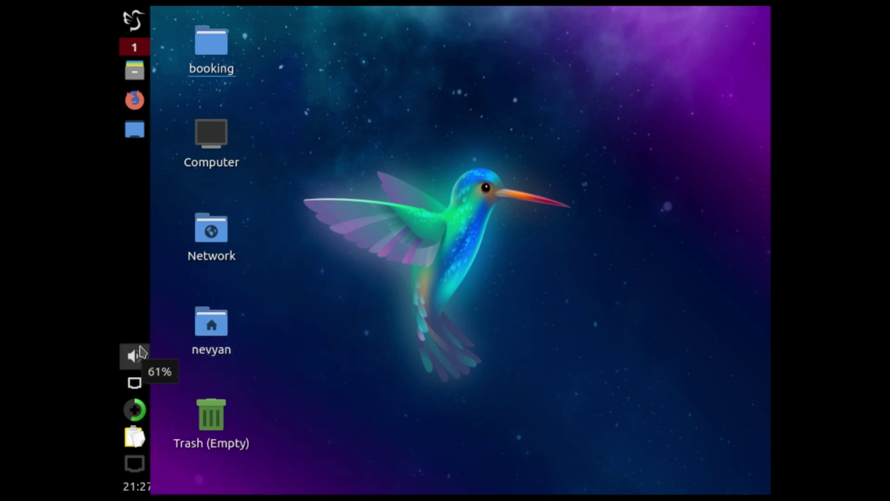